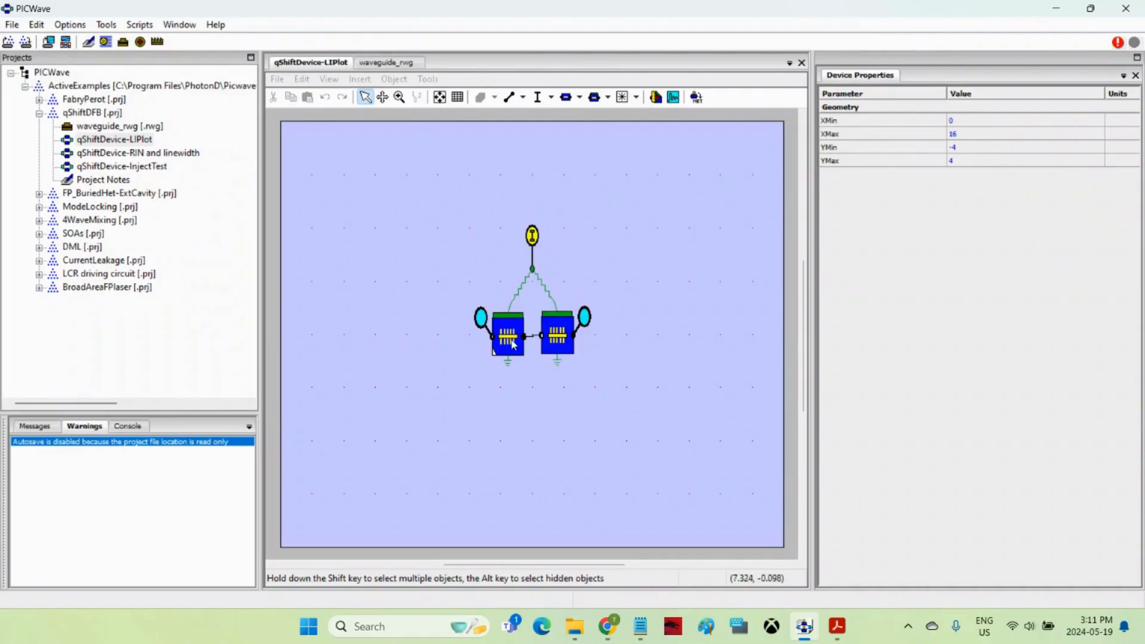
Step: Examine the second grating section's length and phase shift, and the grating period in its coupling parameters
click(555, 337)
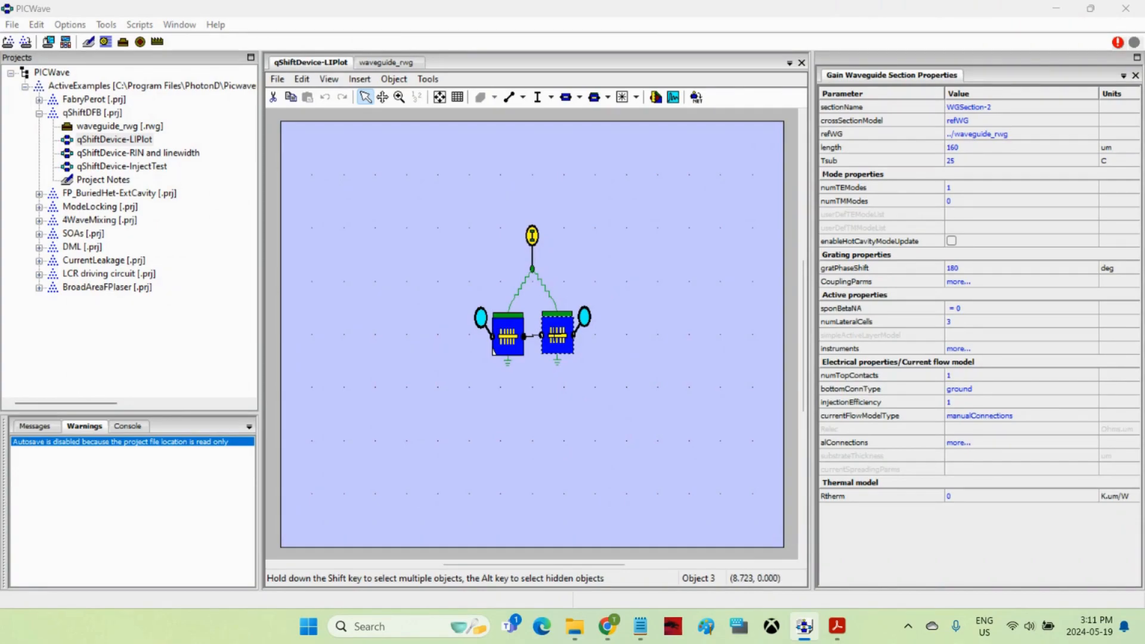
click(965, 149)
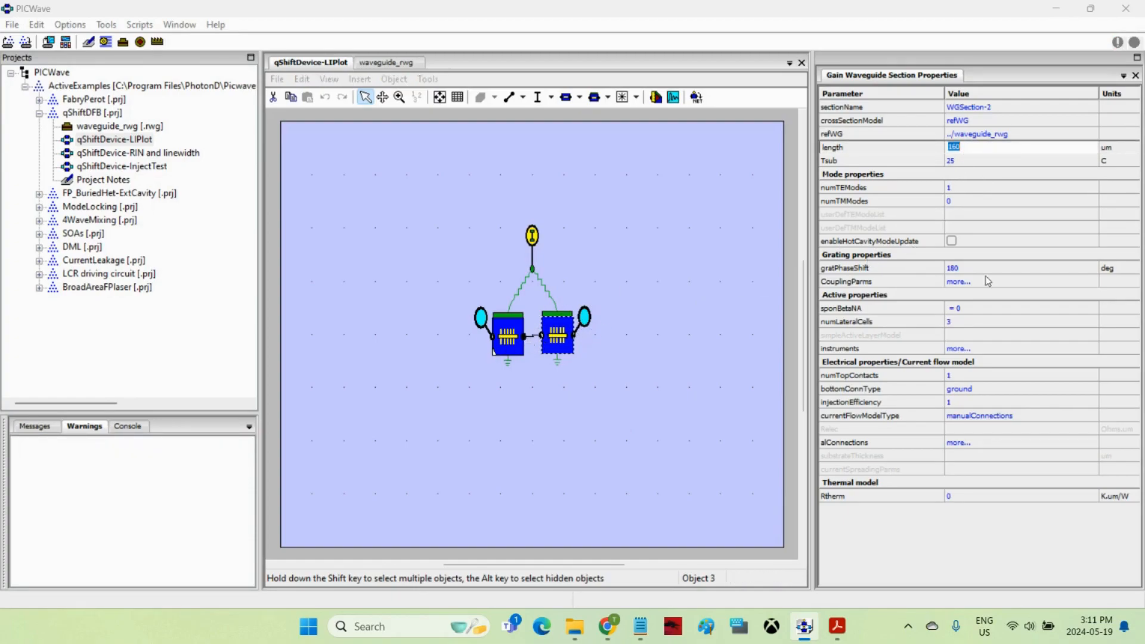
click(961, 286)
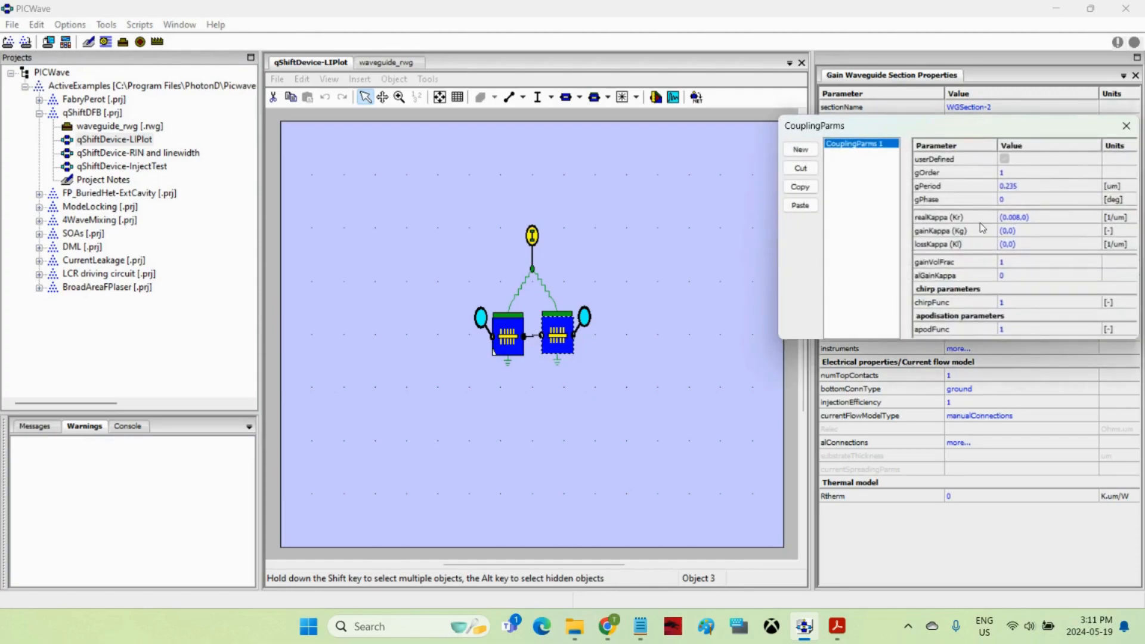
drag(1015, 124, 900, 173)
double_click(896, 231)
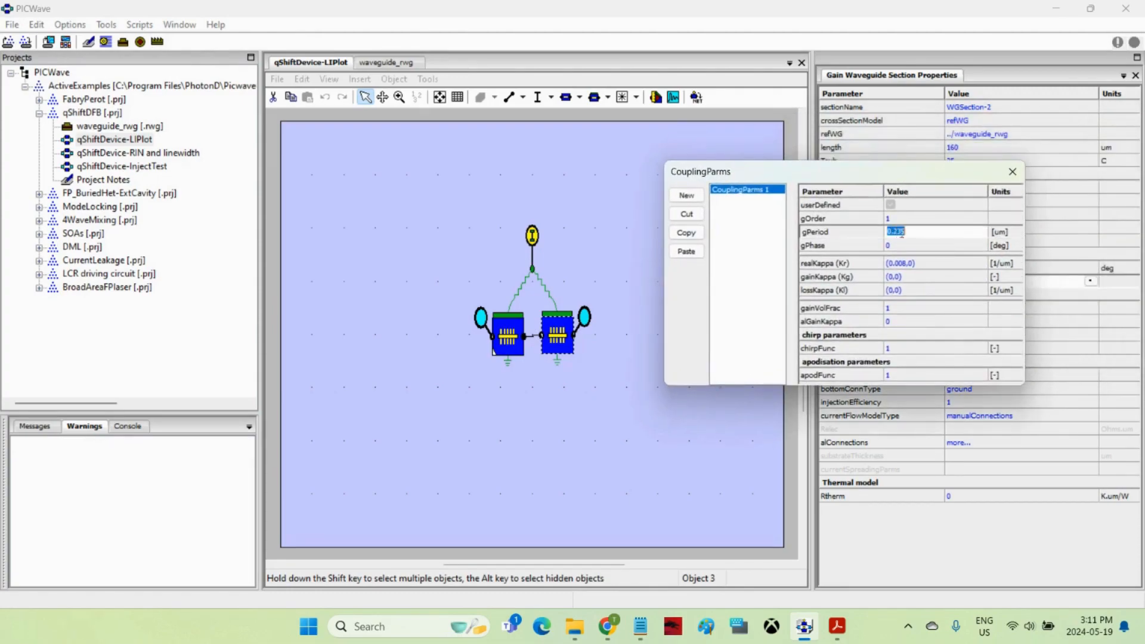
click(908, 232)
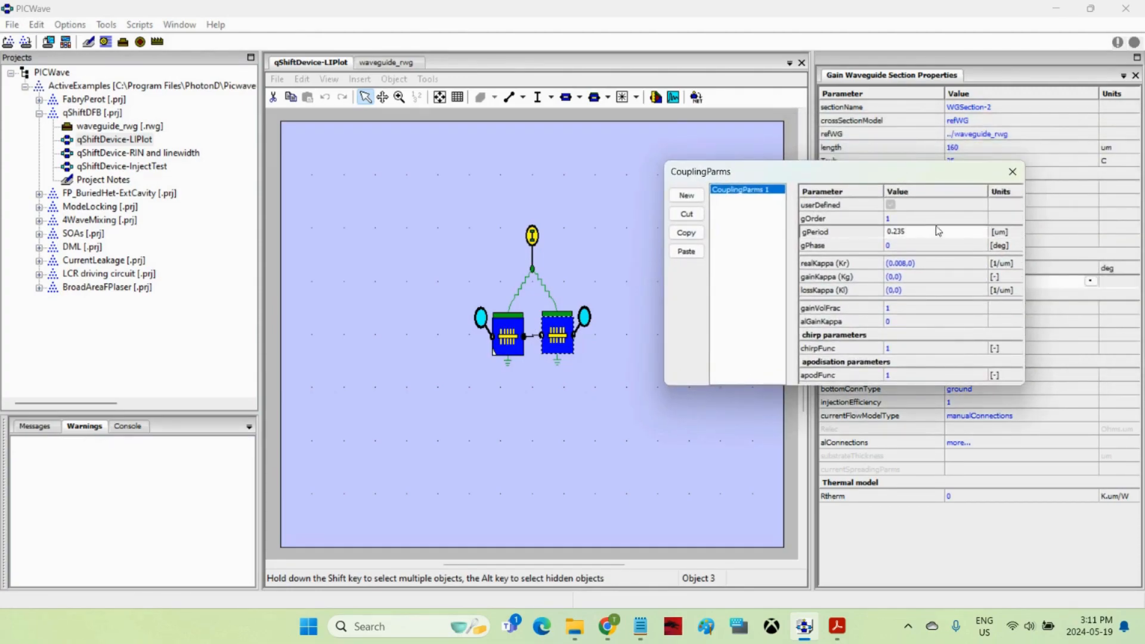
click(1011, 173)
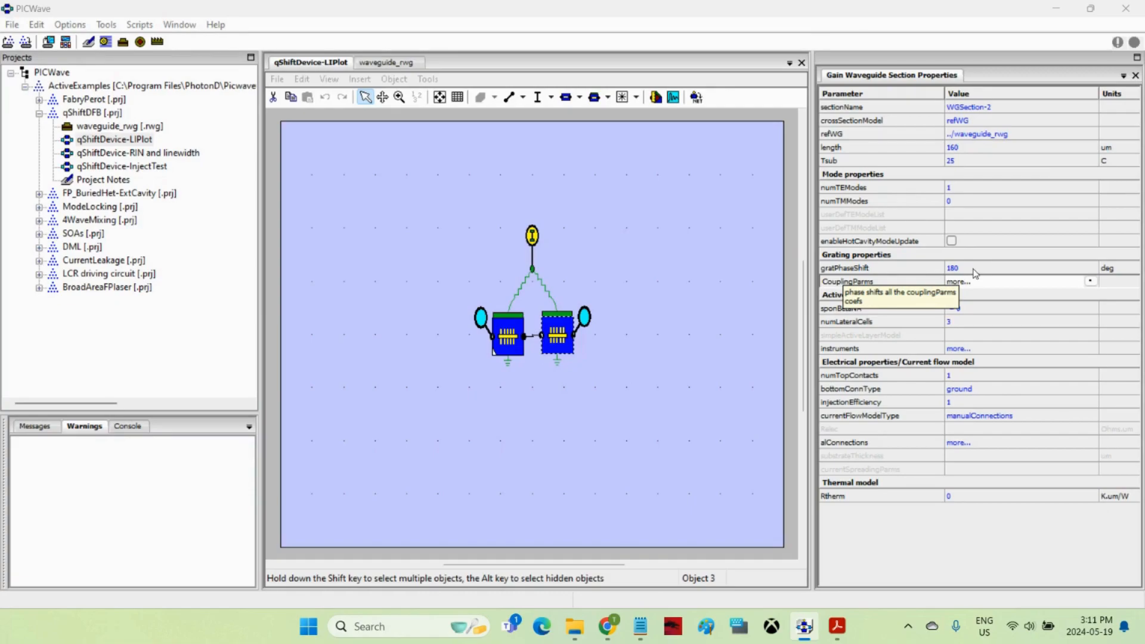
click(695, 307)
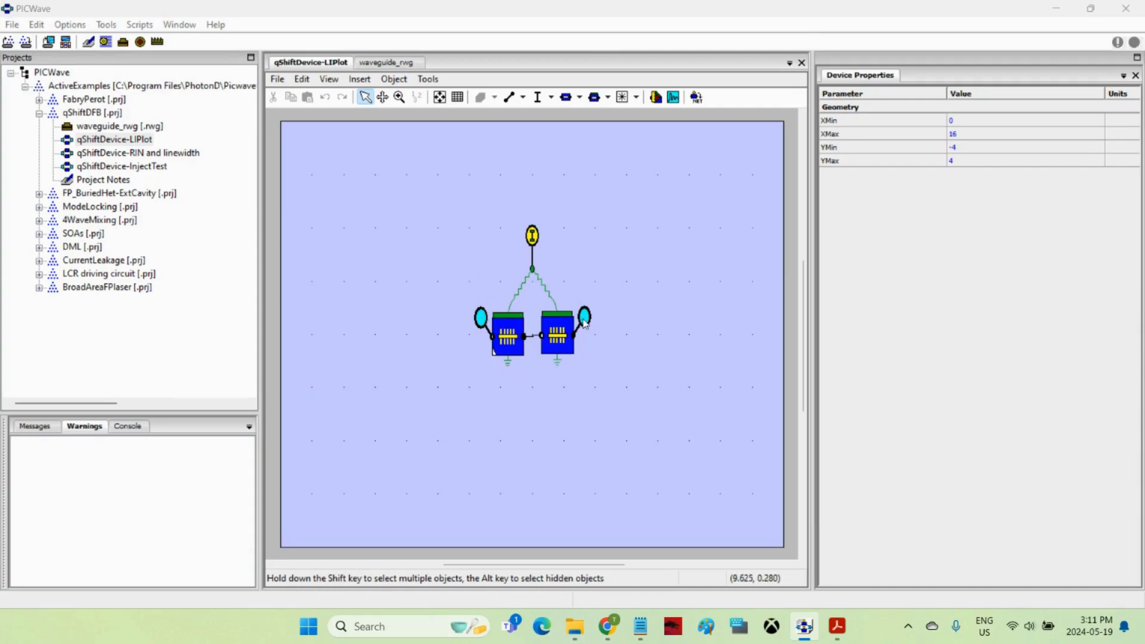
Step: Inspect the current drive's electrical signal definition, including its ramp length and start and end currents, without changing it
click(531, 235)
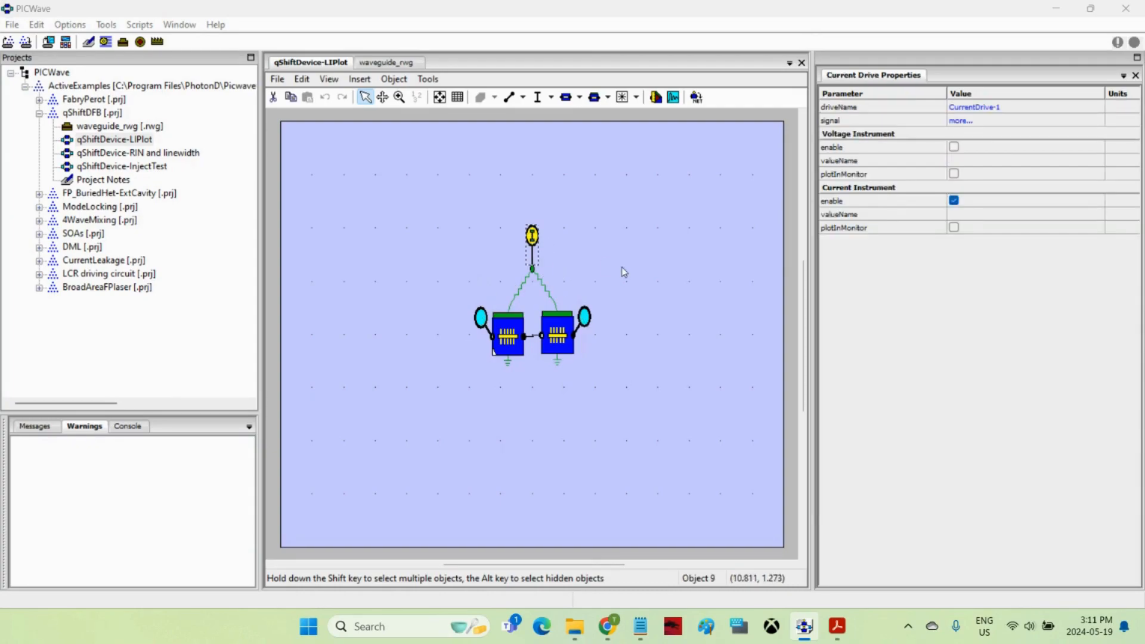
click(966, 120)
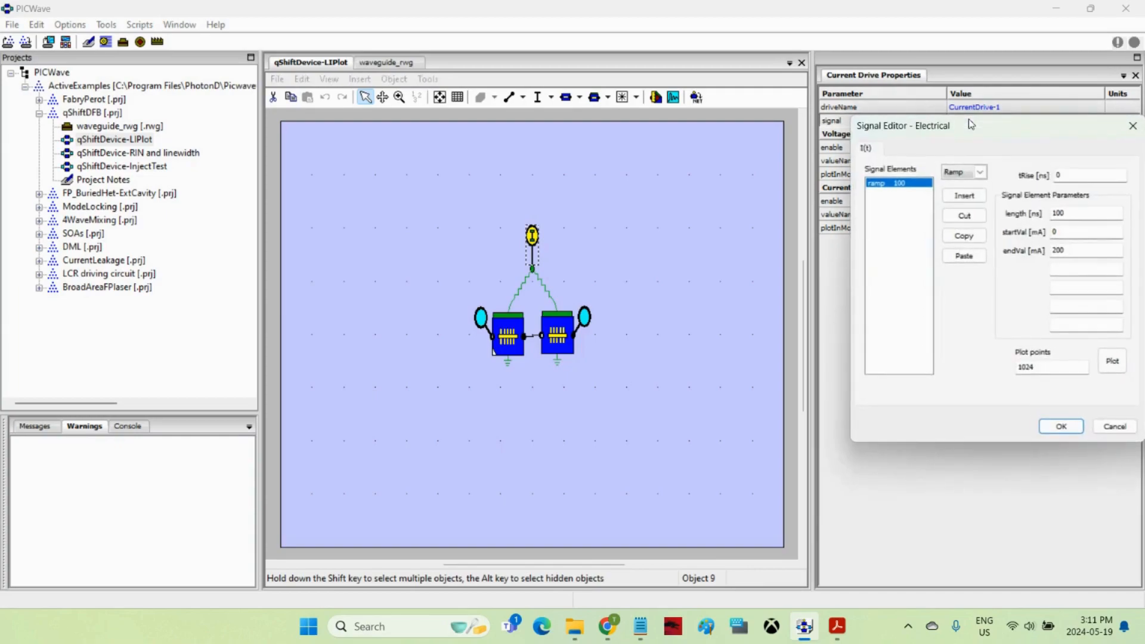
drag(985, 127, 802, 140)
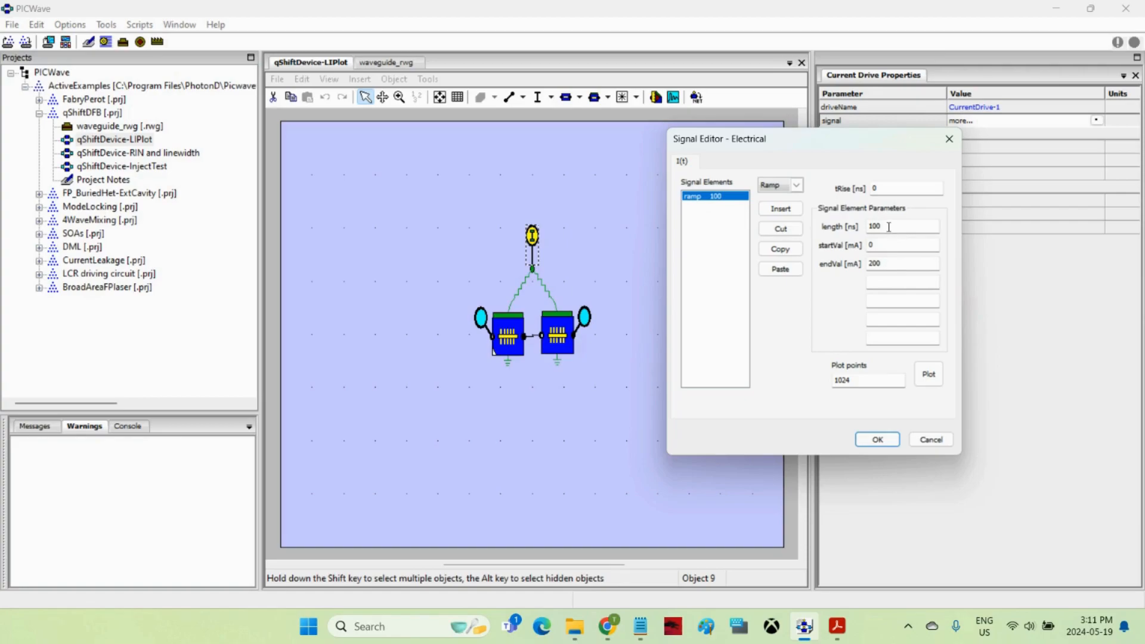
click(932, 441)
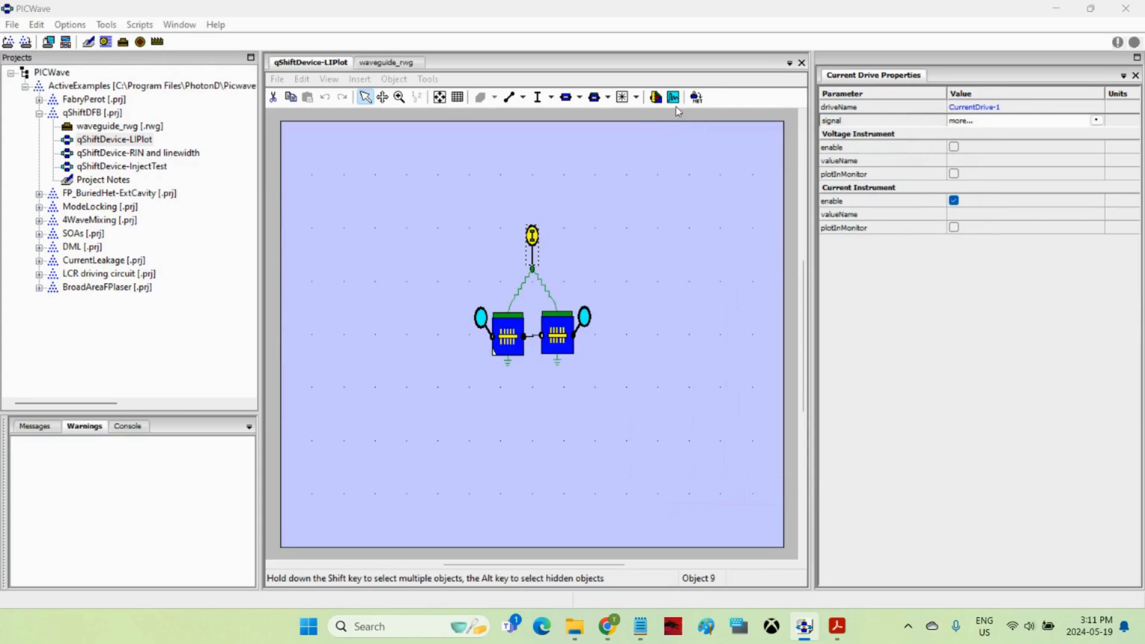
Step: Run the time-domain travelling-wave (TDTW) simulation of the device with the existing calculator settings
click(672, 100)
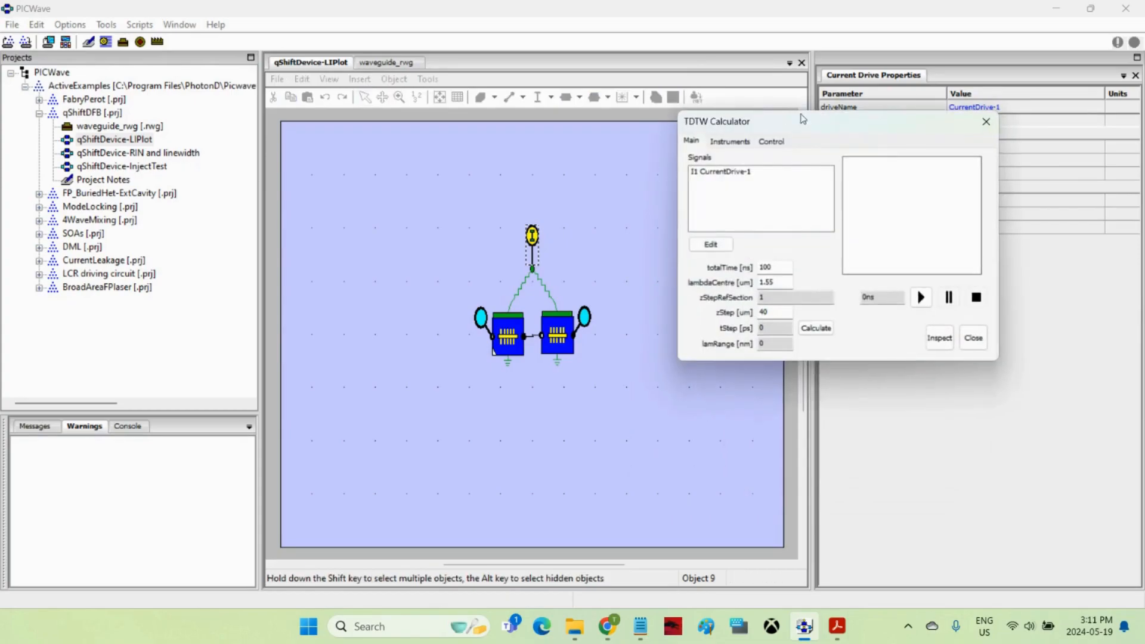
drag(807, 128, 649, 145)
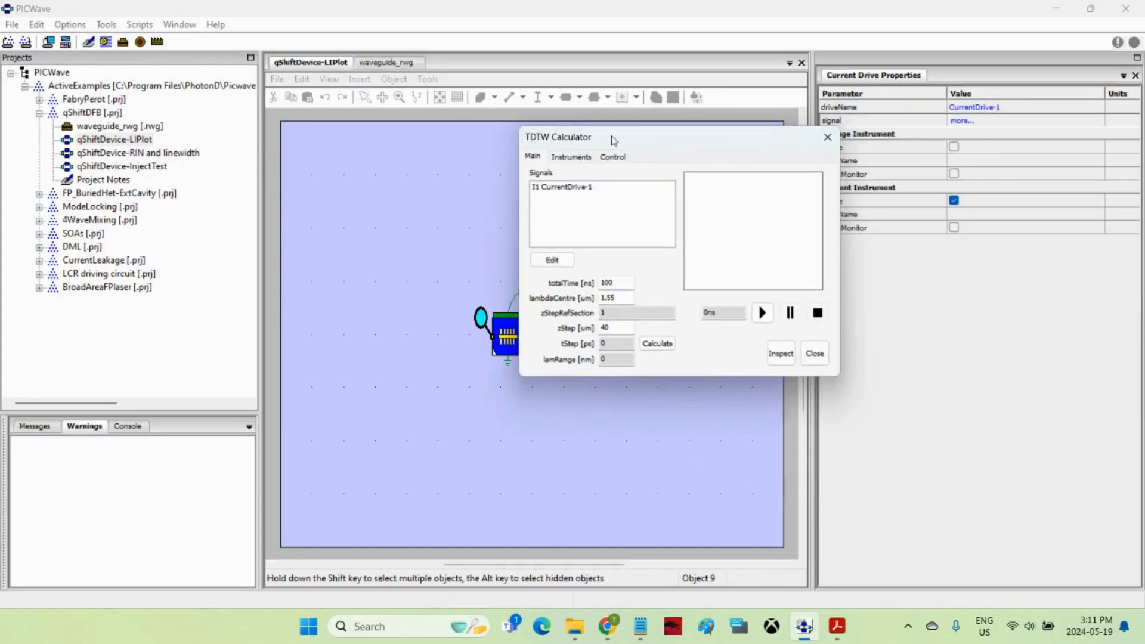
click(618, 282)
click(762, 313)
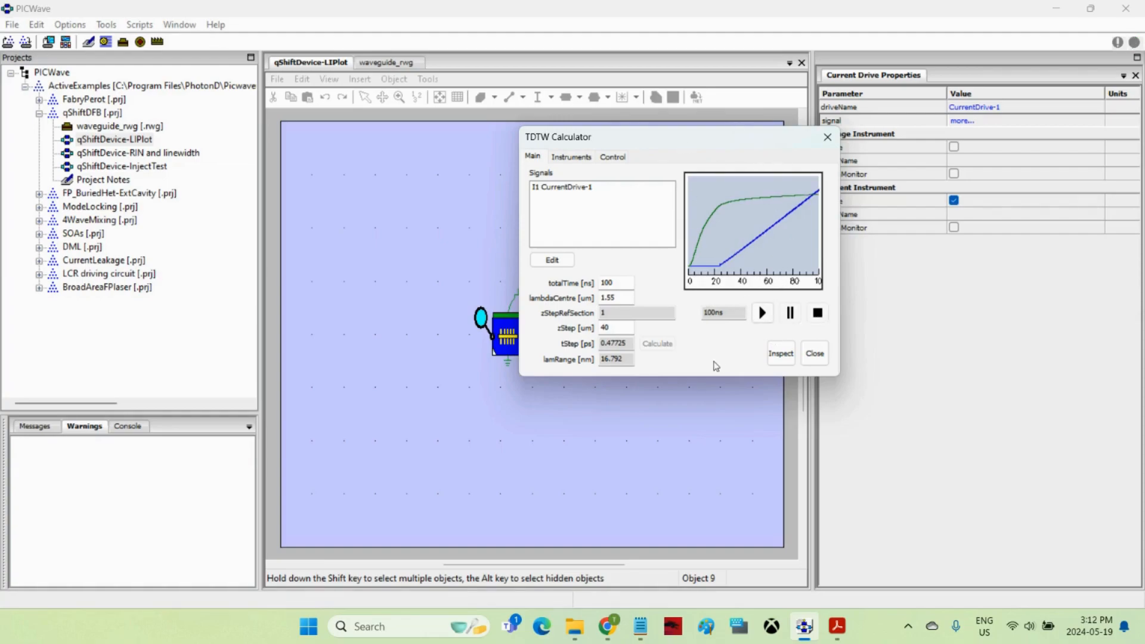
Step: Plot the optical PSD spectrum versus time for the Monitor-LHS output from the time-domain results
click(779, 355)
drag(652, 245, 585, 154)
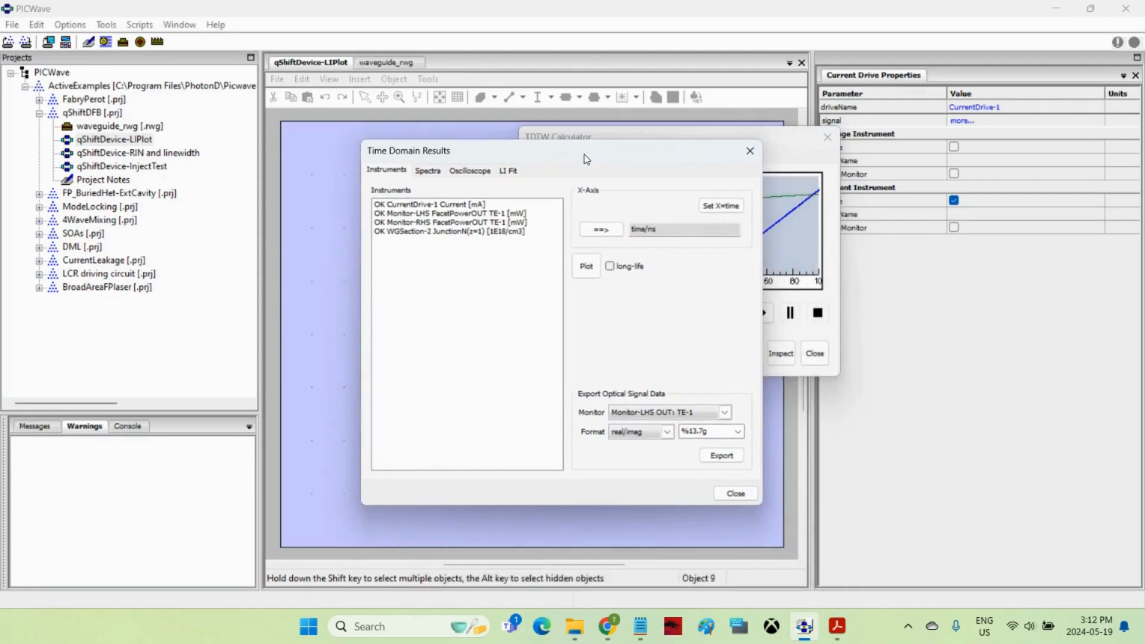
click(428, 171)
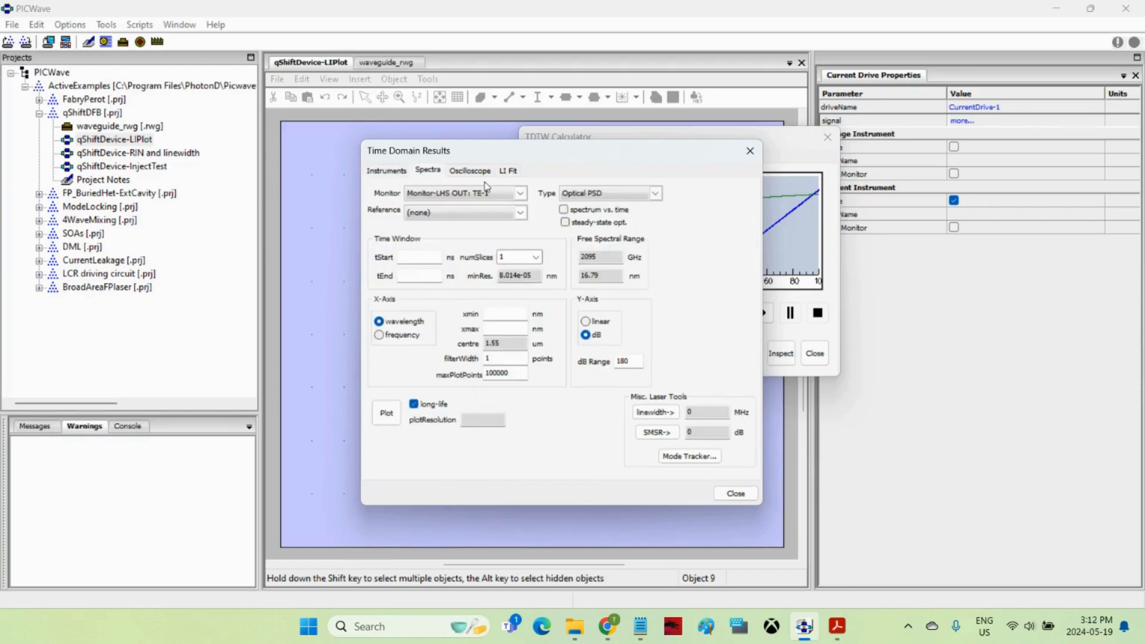
click(593, 213)
click(384, 417)
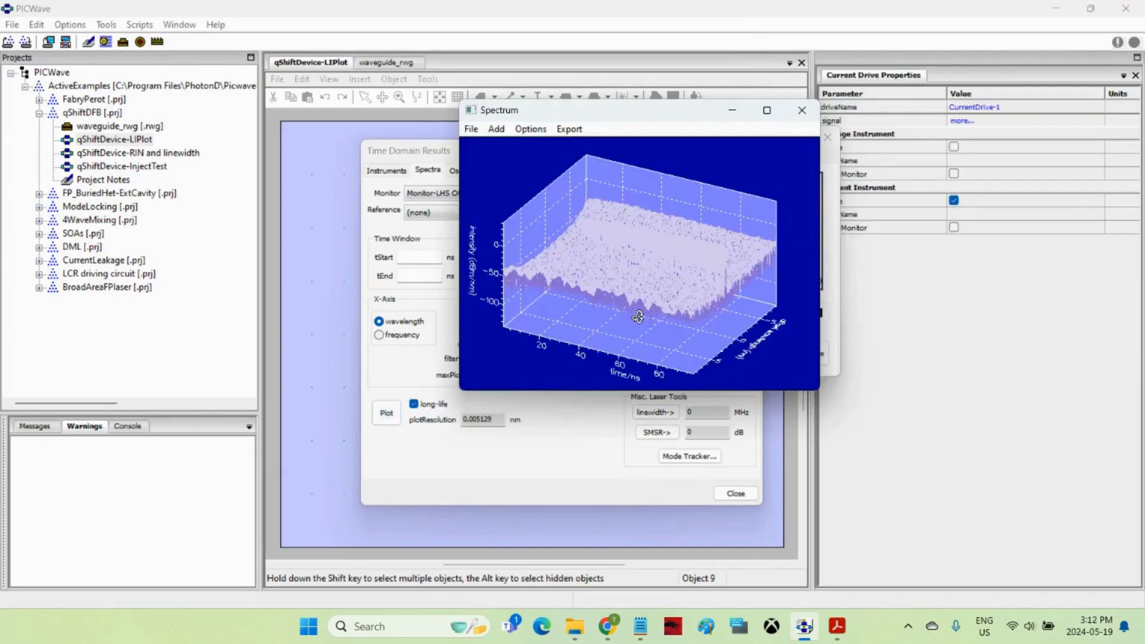
Step: Switch the spectrum plot to a 2D view with a colour map, review it and close the plot
right_click(630, 251)
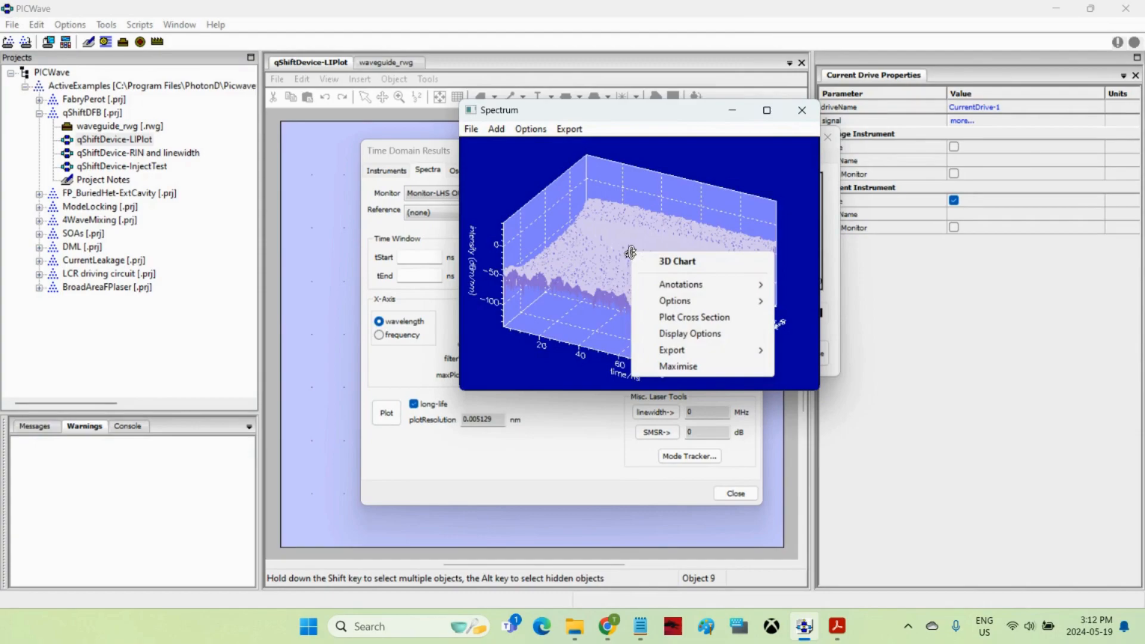
click(676, 334)
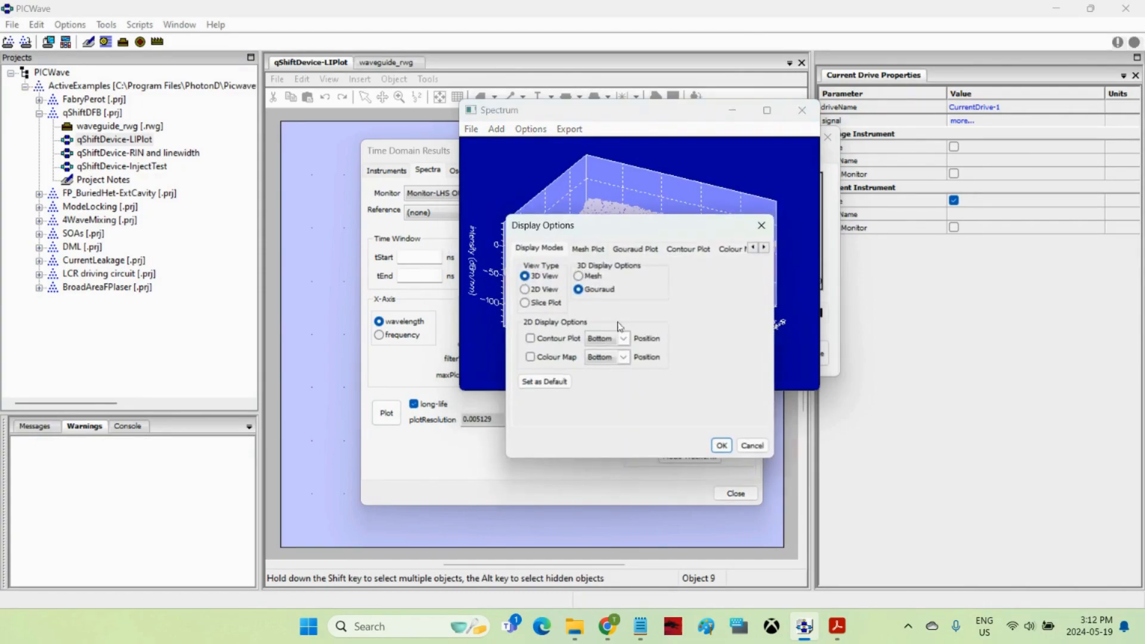
click(540, 289)
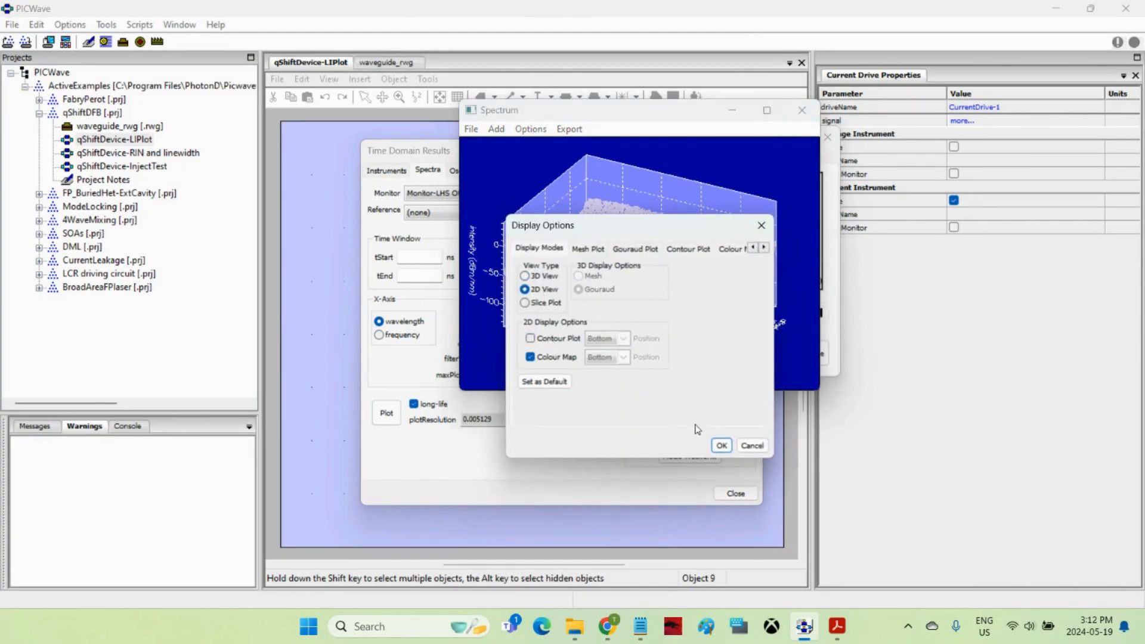
click(722, 446)
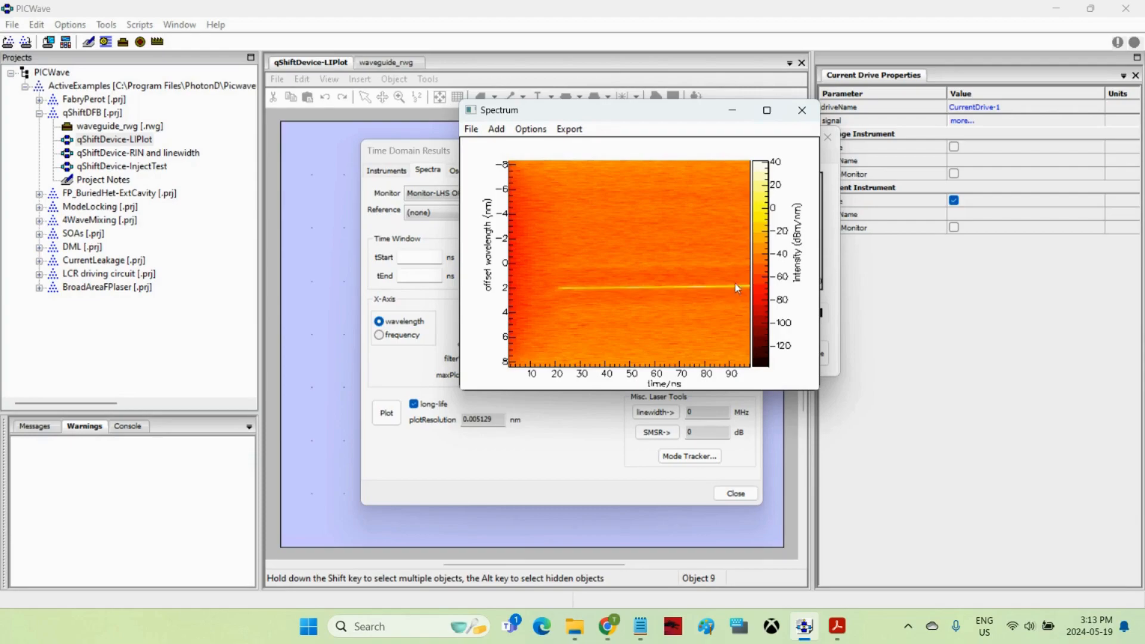
click(802, 110)
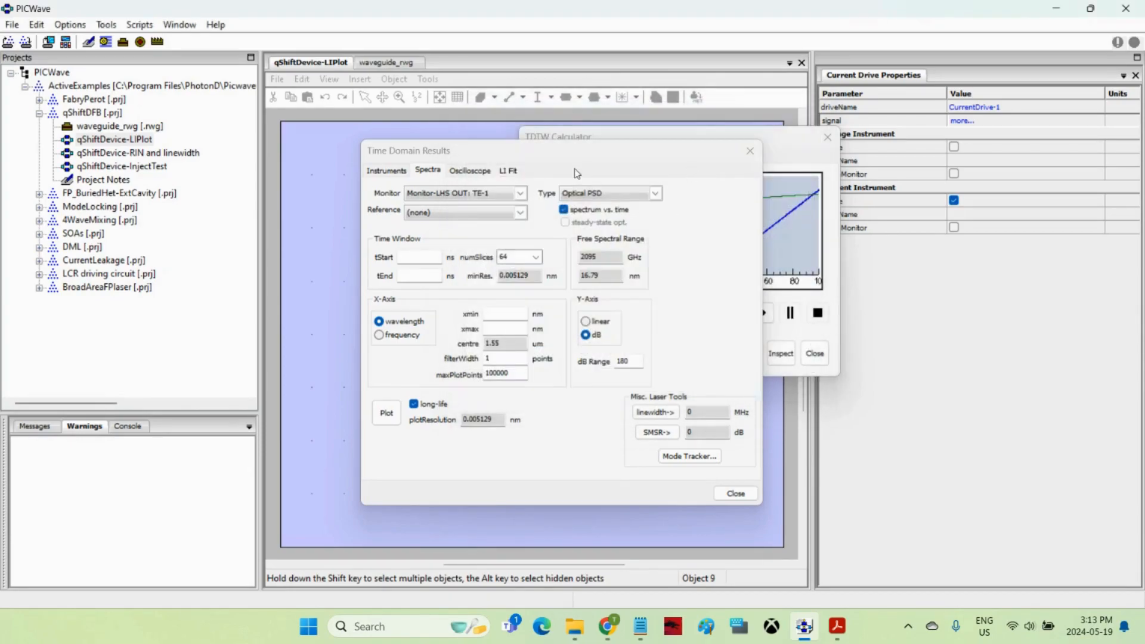
Step: Run an LI fit using the Monitor-RHS FacetPowerOUT TE-1 power against the CurrentDrive-1 current, and plot it
drag(552, 161, 464, 164)
click(418, 178)
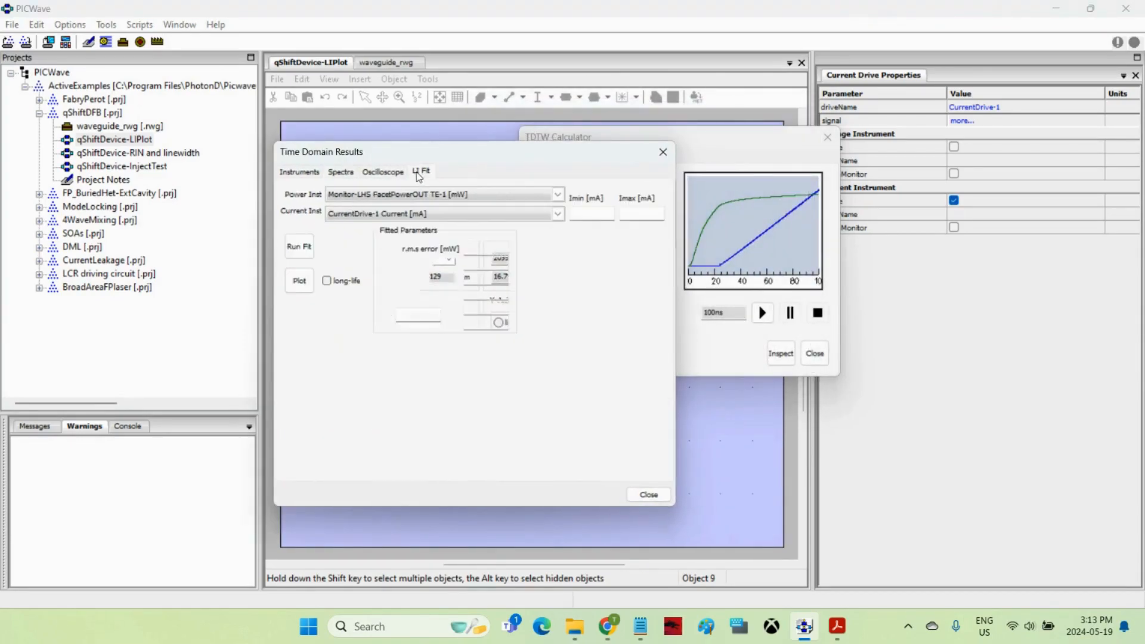
click(558, 195)
click(363, 217)
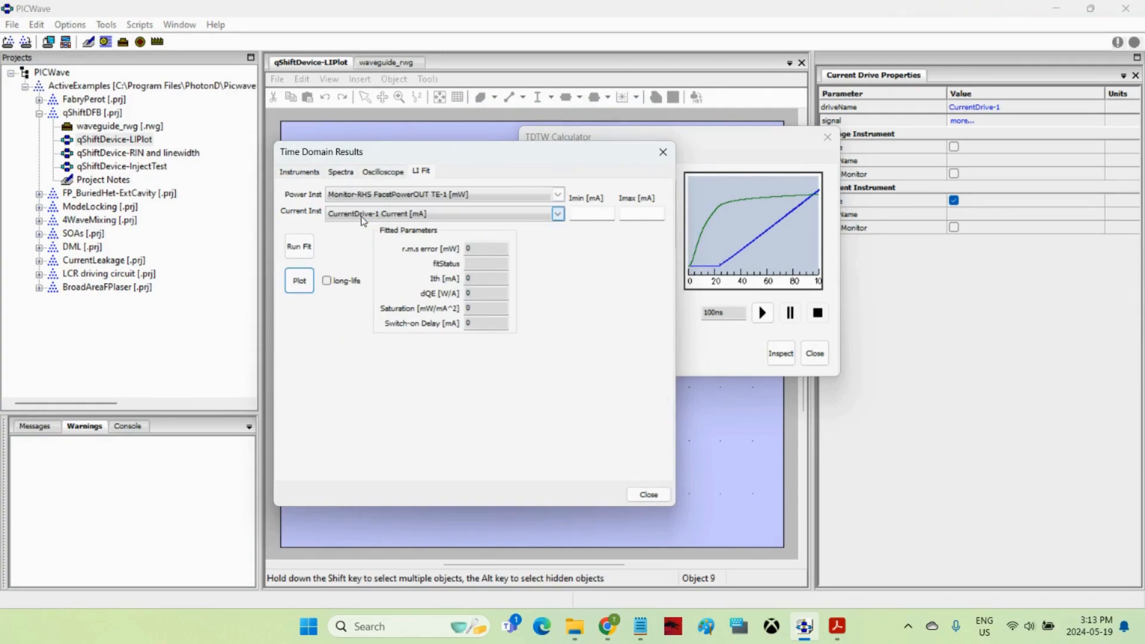
click(302, 247)
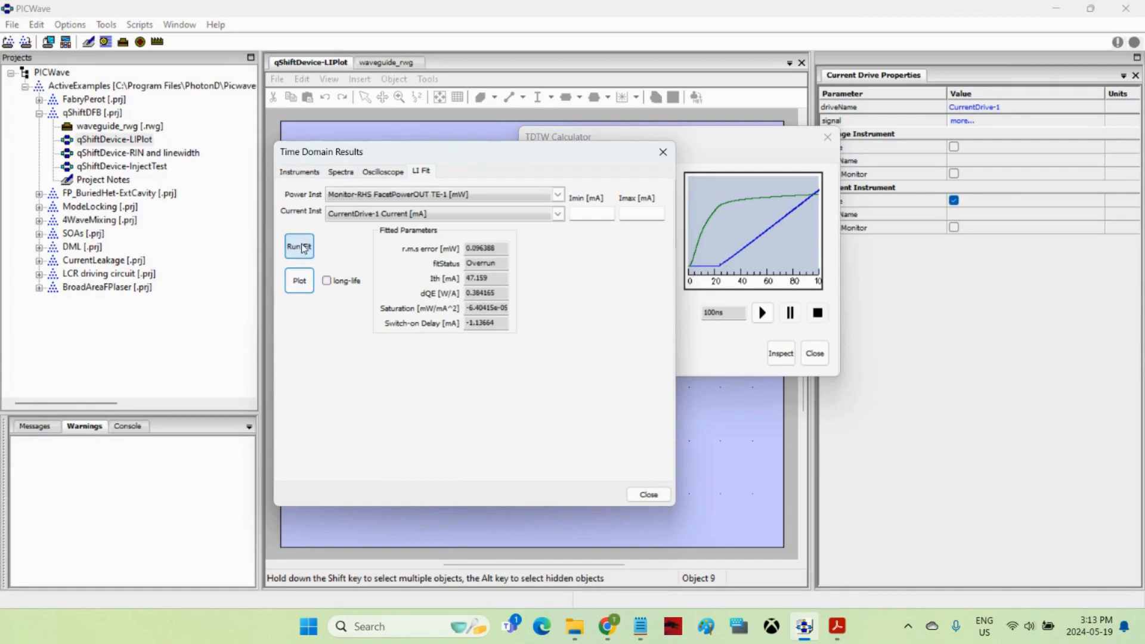
click(300, 282)
drag(845, 152, 696, 104)
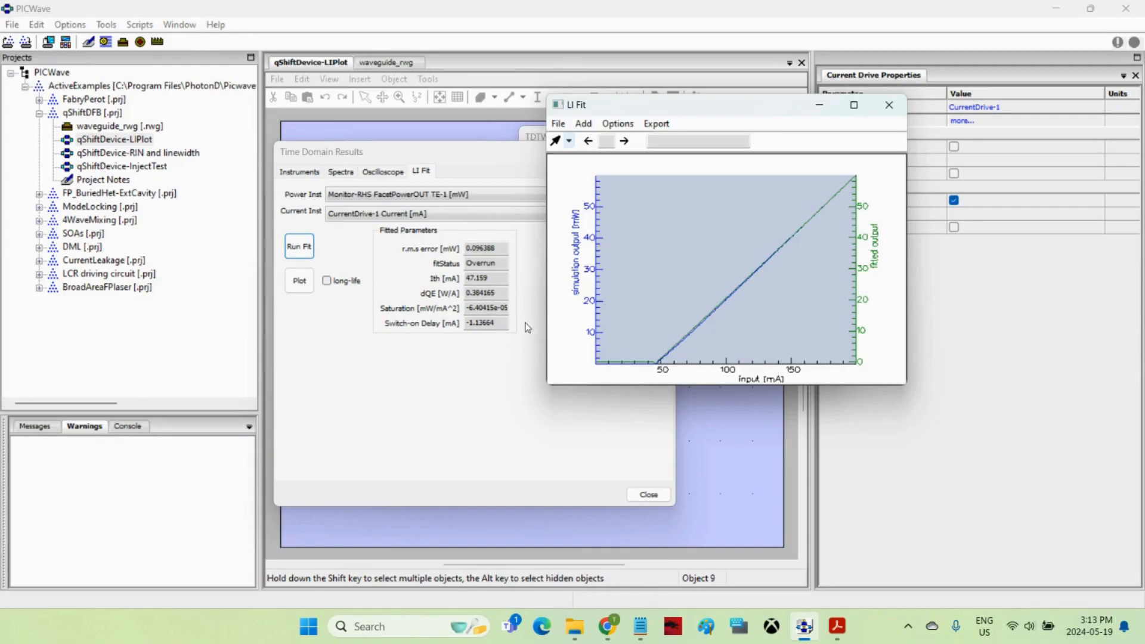
Step: Review the fitted threshold current and differential quantum efficiency, and close the LI plot, results and calculator windows
drag(491, 279, 468, 283)
click(500, 279)
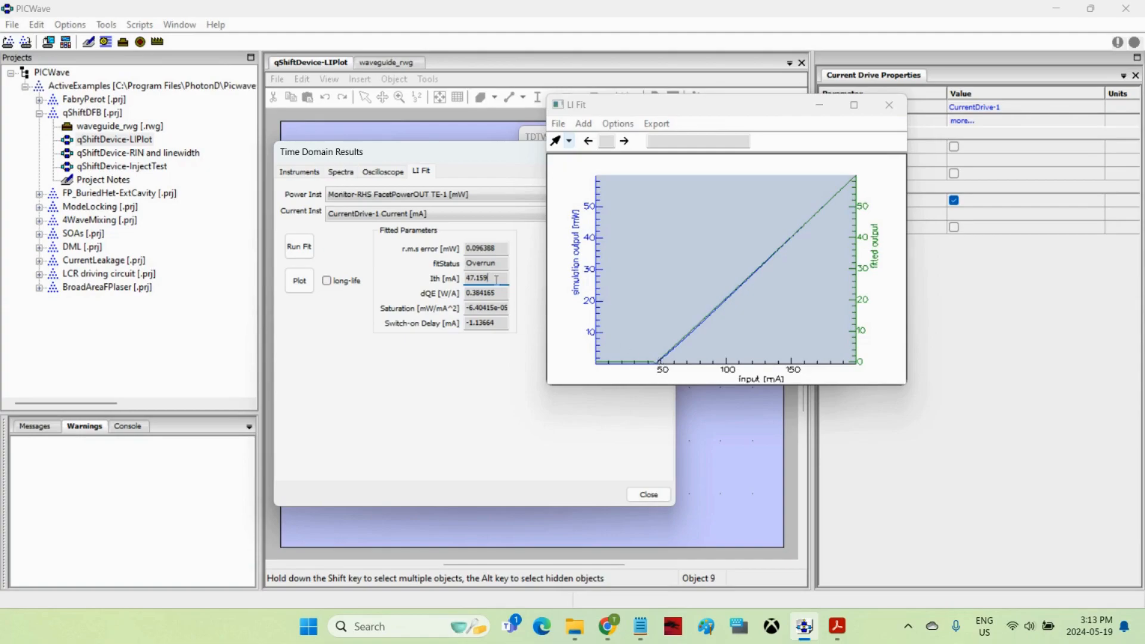
double_click(501, 296)
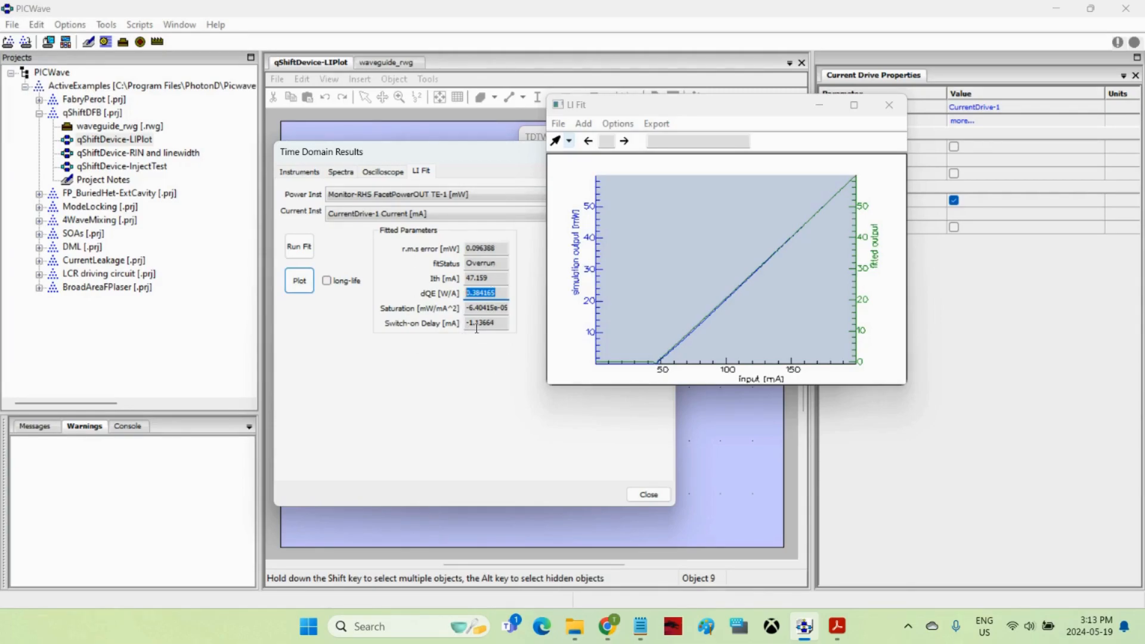
click(889, 105)
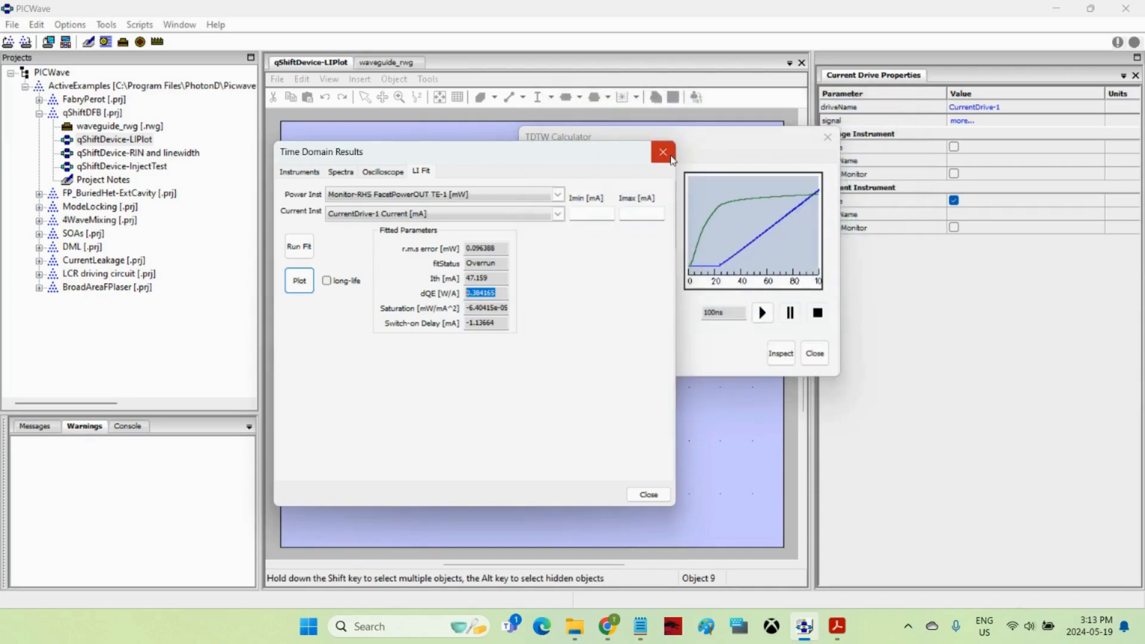
click(668, 156)
click(827, 137)
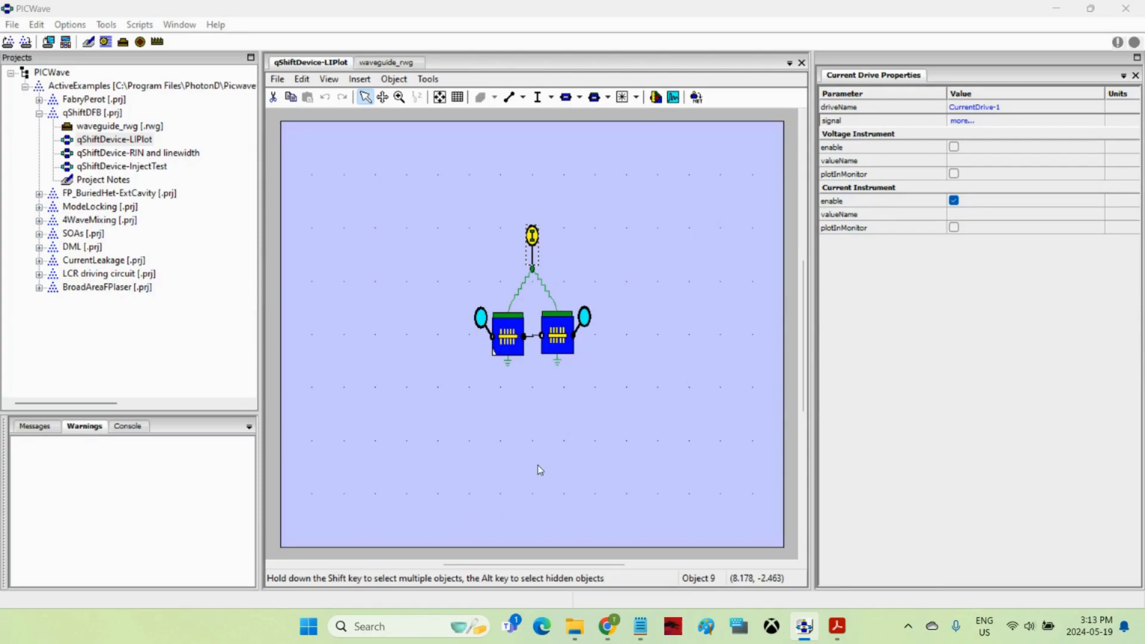
Step: Plot the TE-like mode 1 power Z-profile along both gain waveguide sections, review it and close the plot
click(495, 349)
shift+click(560, 338)
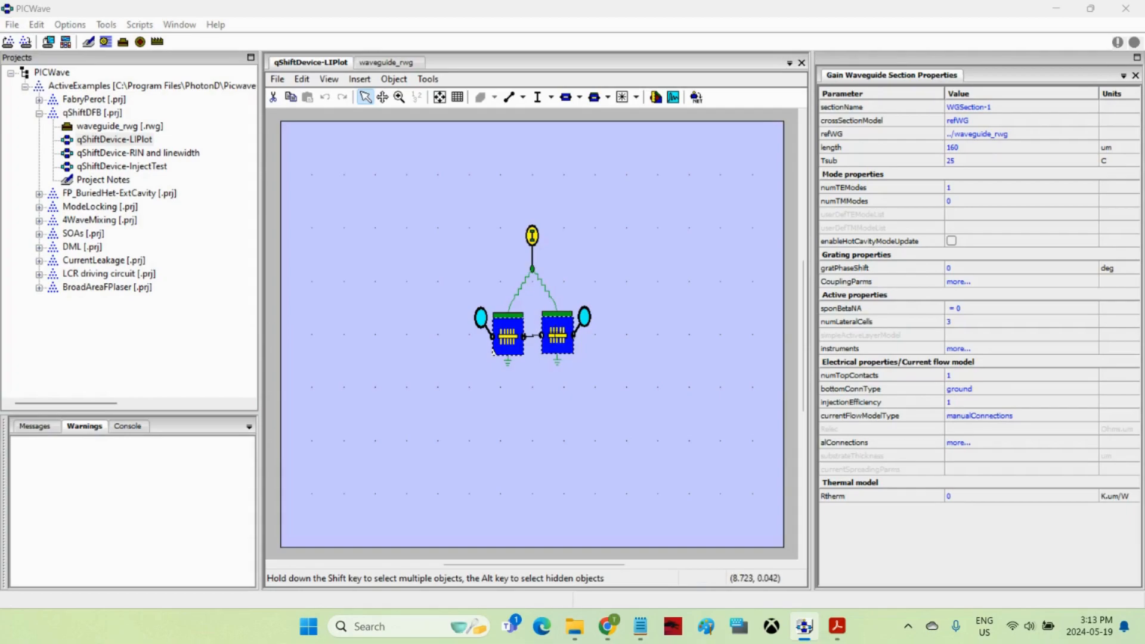
right_click(554, 334)
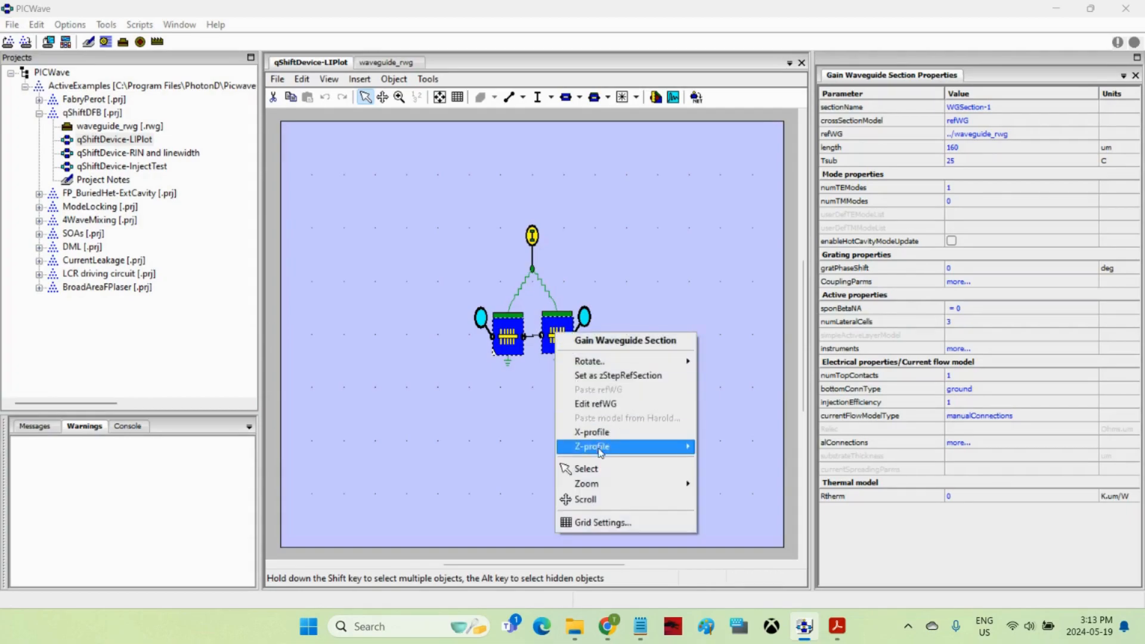
mouse_move(599, 450)
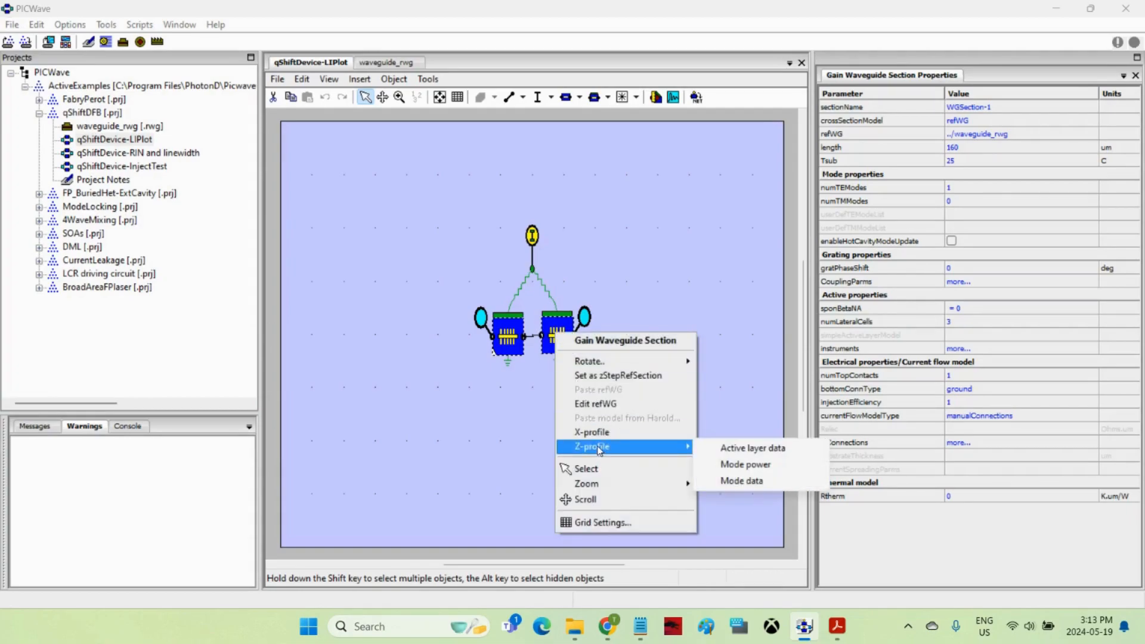
click(745, 465)
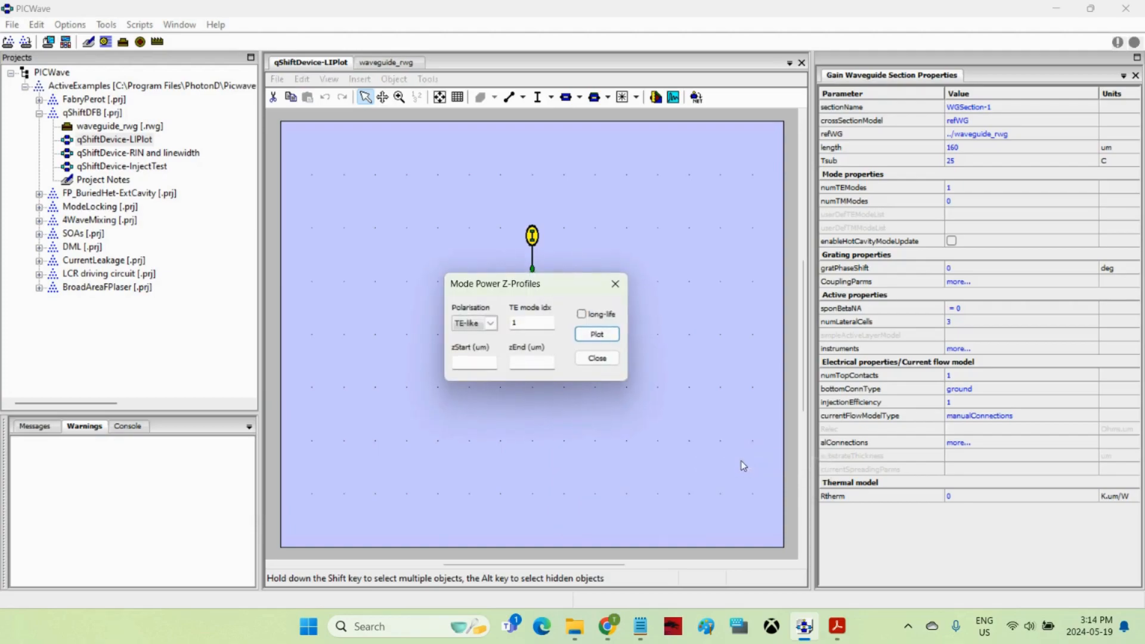
click(601, 333)
drag(801, 285, 763, 128)
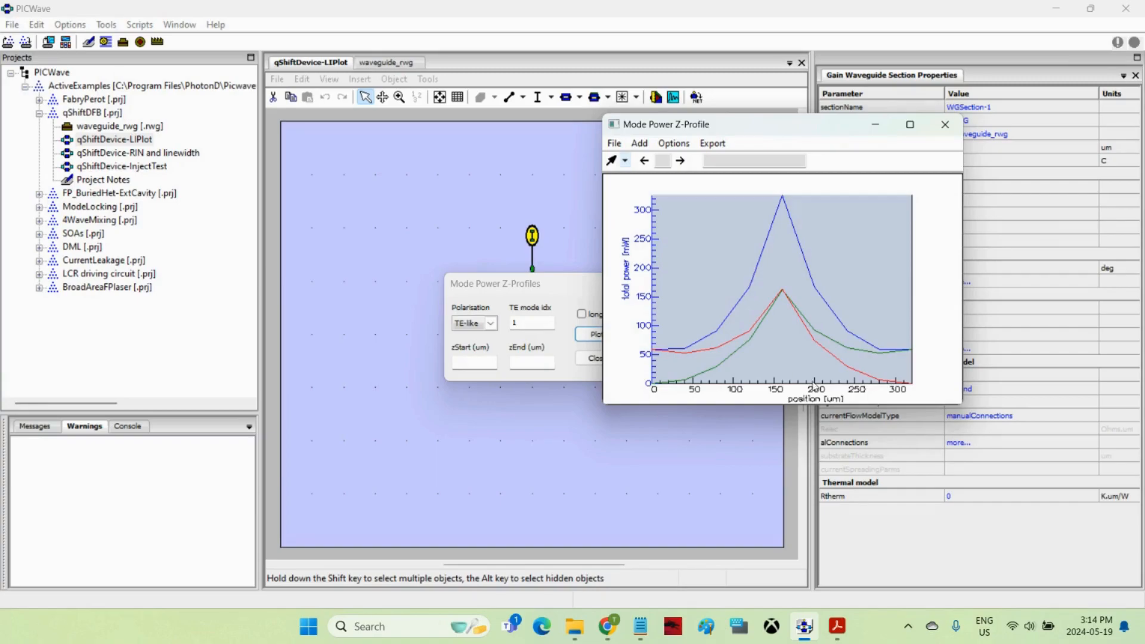
click(944, 127)
click(613, 284)
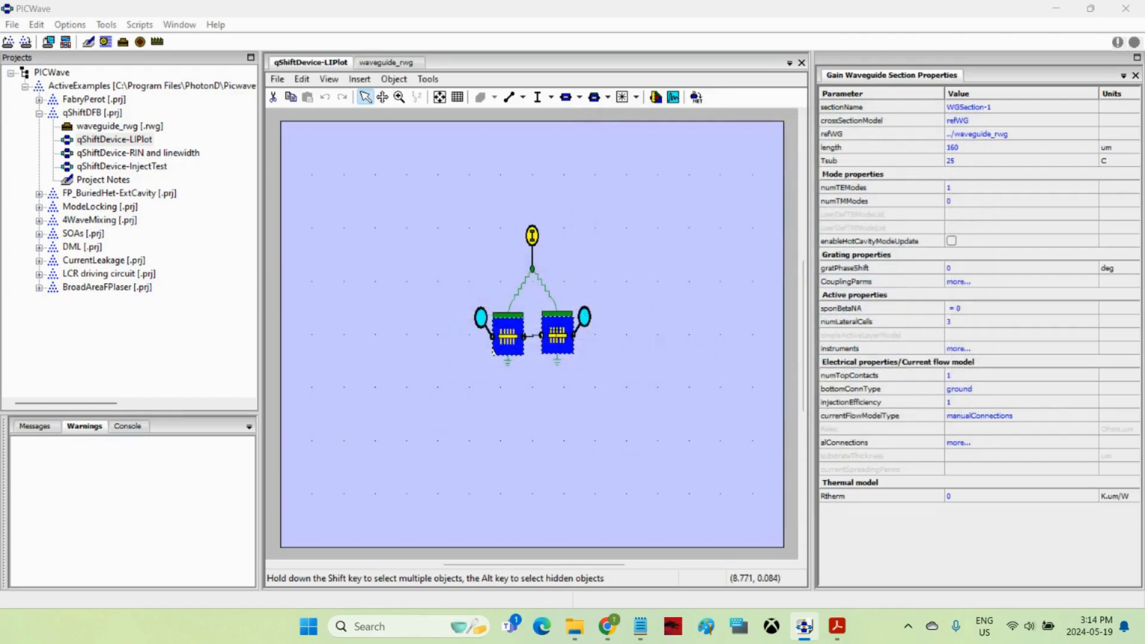
Step: Plot the active layer's carrier density Z-profile at carrier level 1 along both gain waveguide sections
right_click(556, 331)
mouse_move(590, 449)
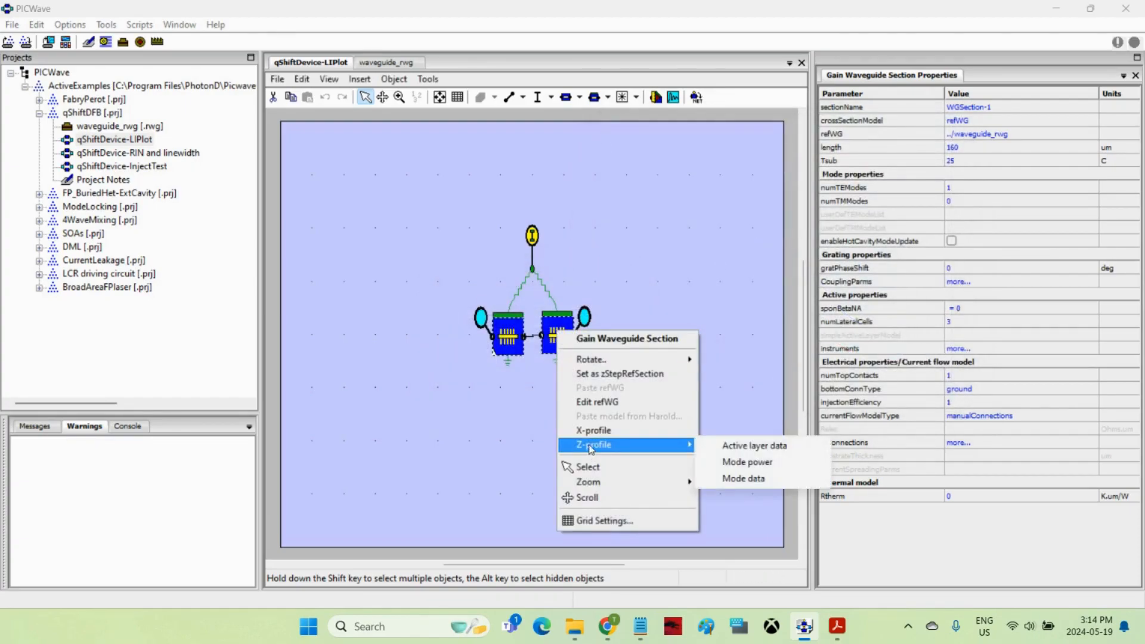
click(728, 448)
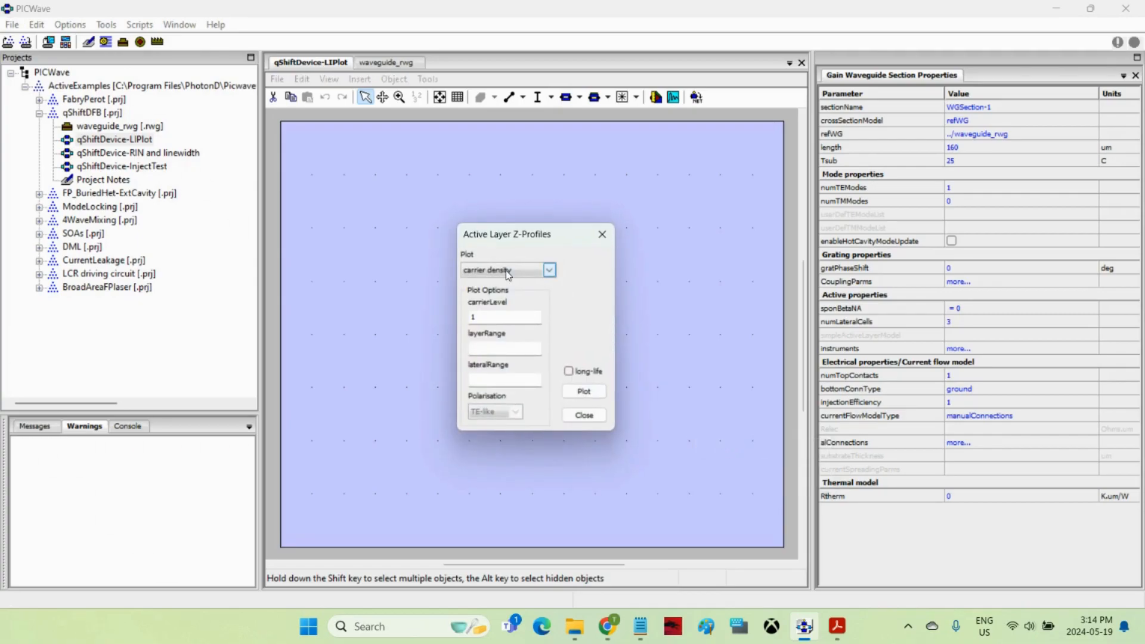
click(584, 393)
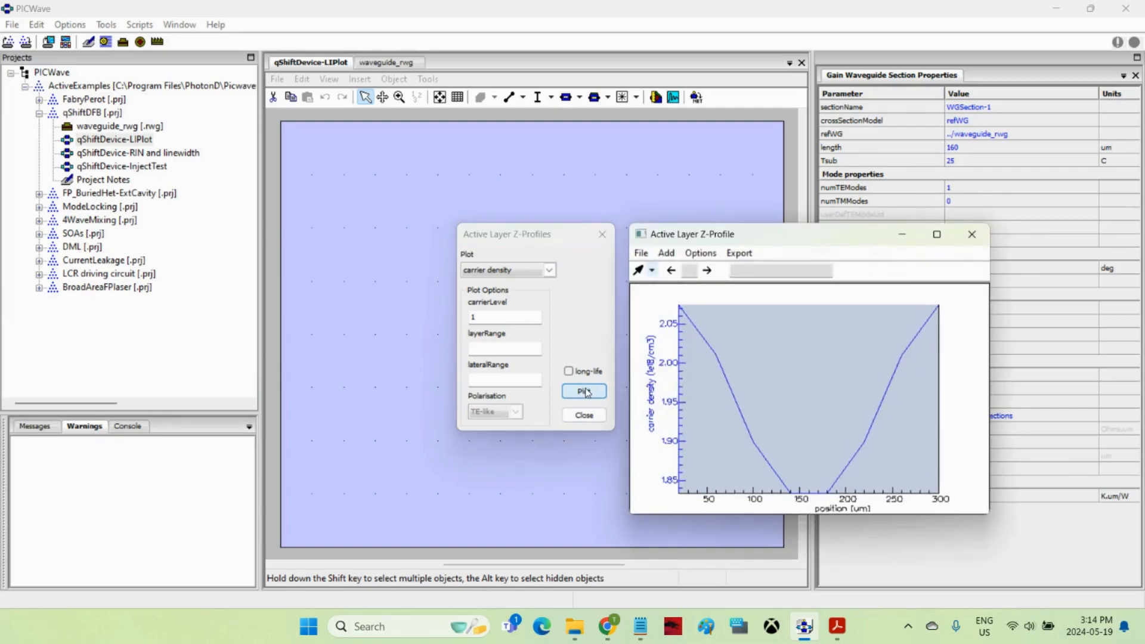